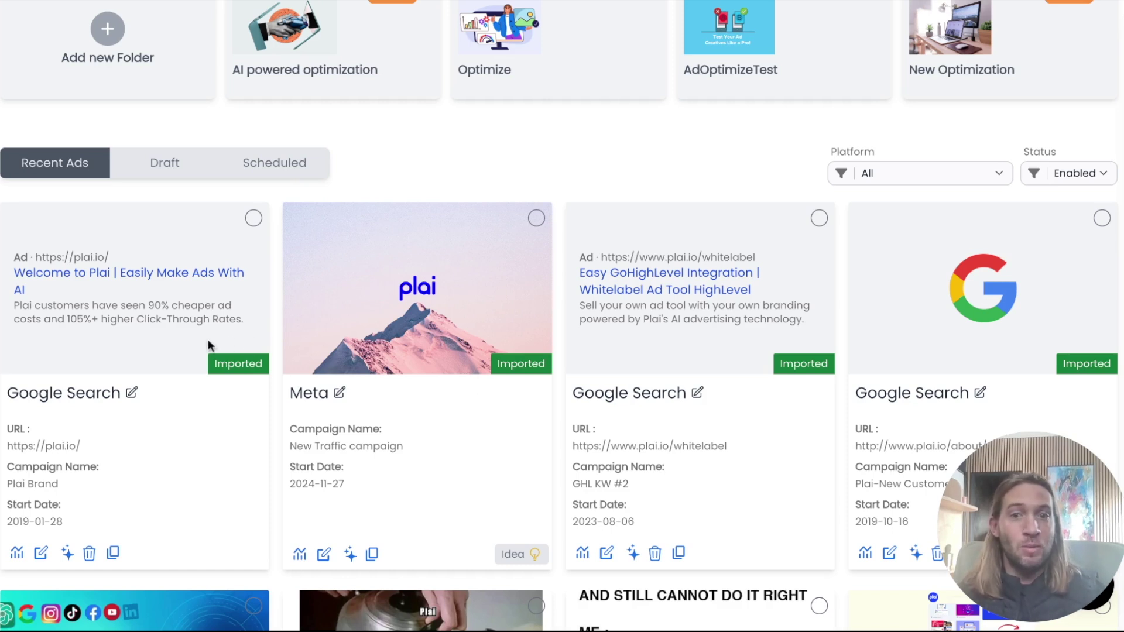
scroll(434, 346, "up", 1)
scroll(434, 346, "up", 5)
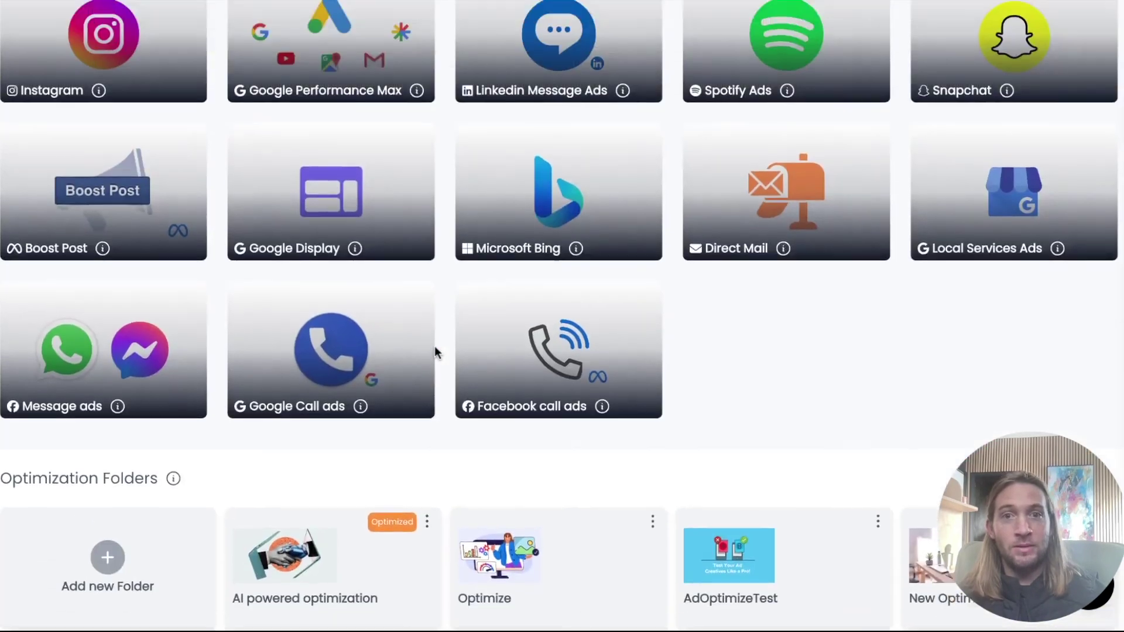
scroll(434, 346, "up", 4)
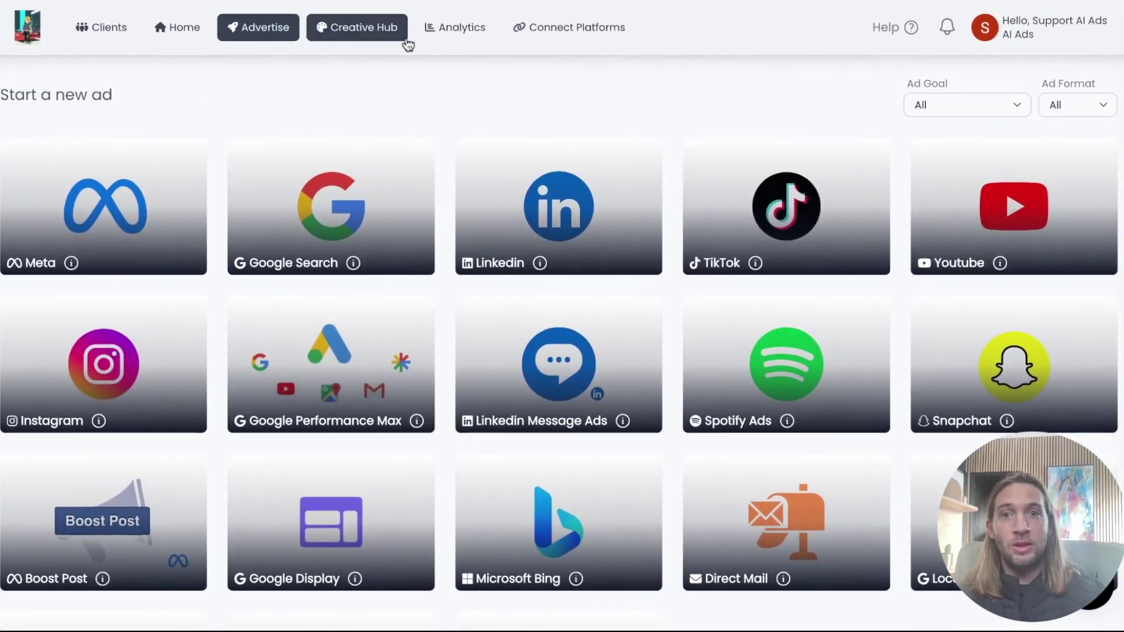
From Analytics' Google Campaign Performance table, import the external Client Powered campaign into the workspace
left_click(467, 30)
scroll(543, 452, "down", 4)
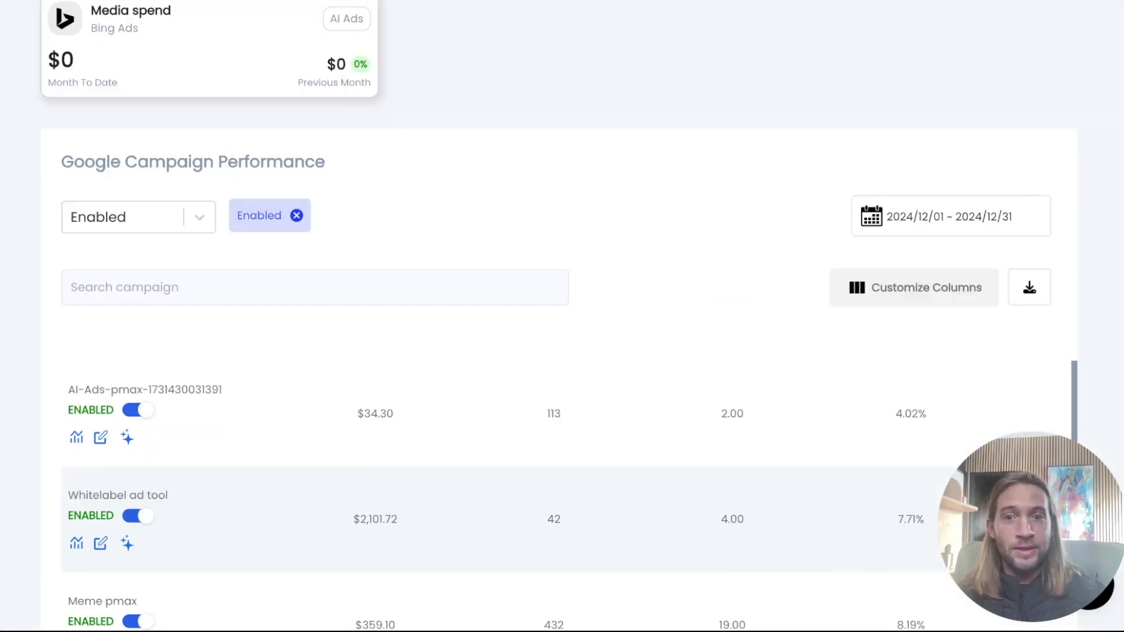
scroll(652, 316, "down", 1)
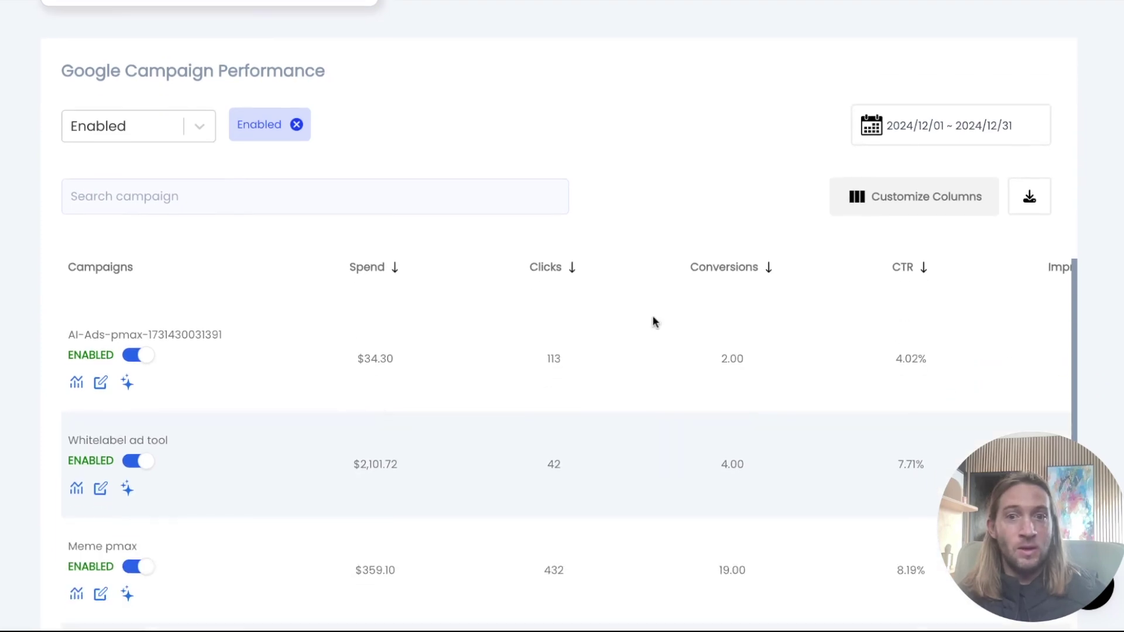
scroll(359, 436, "down", 3)
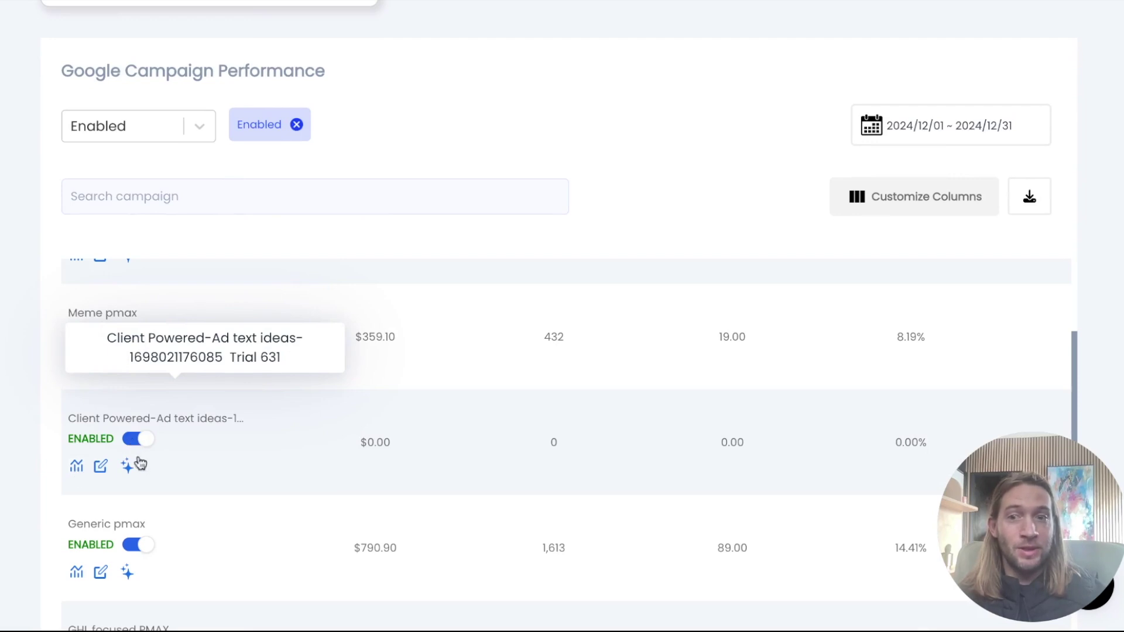
scroll(132, 441, "down", 1)
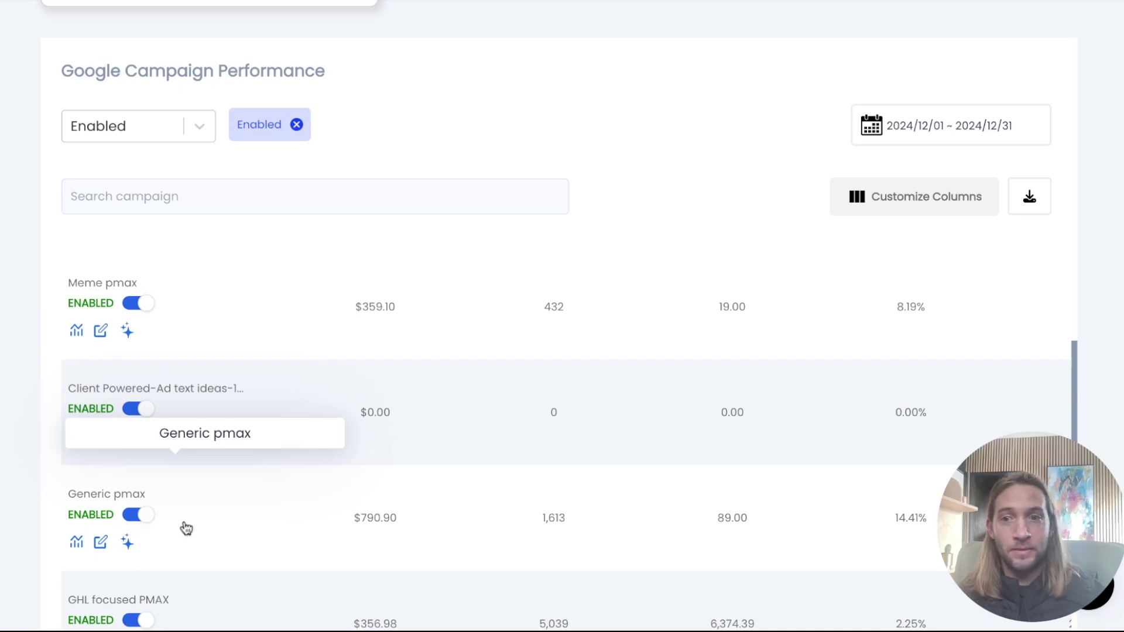
scroll(186, 528, "up", 1)
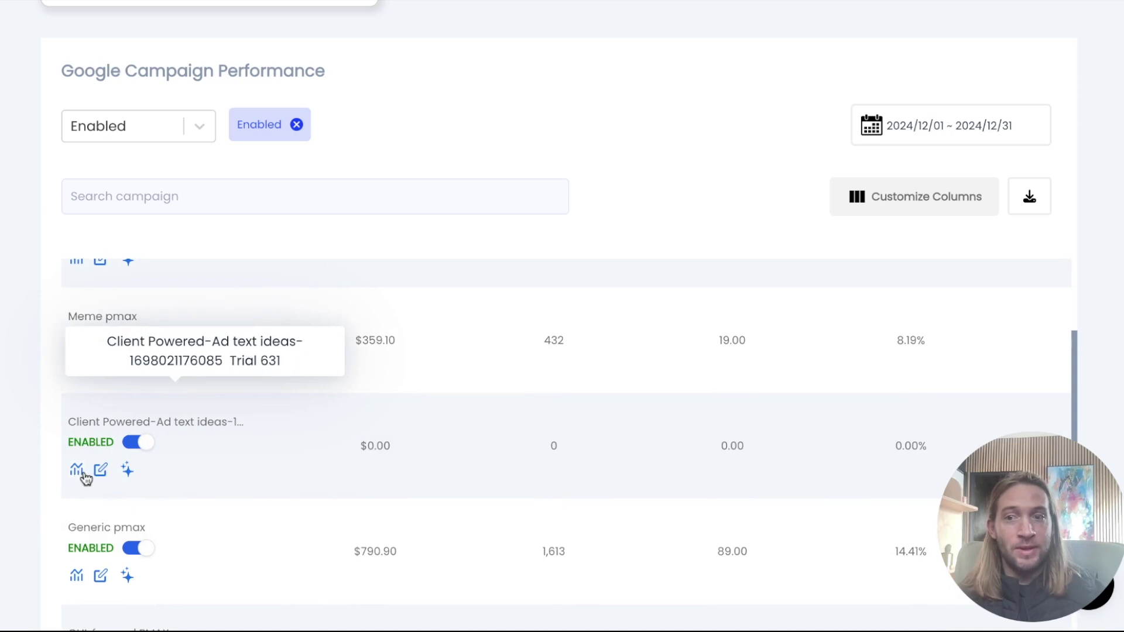
left_click(103, 475)
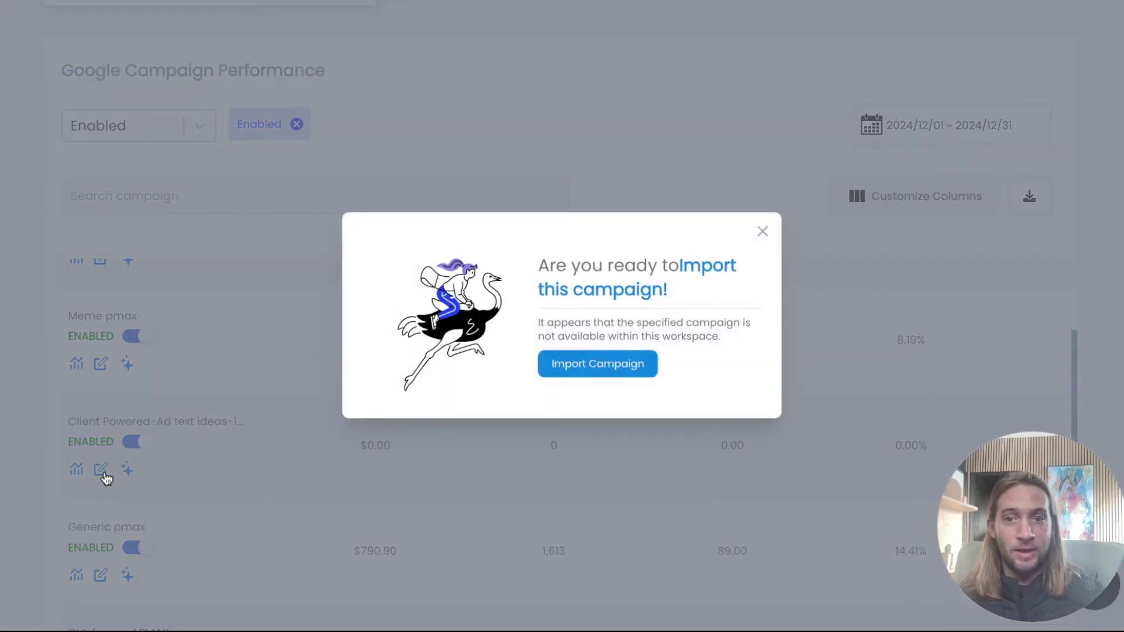
left_click(611, 372)
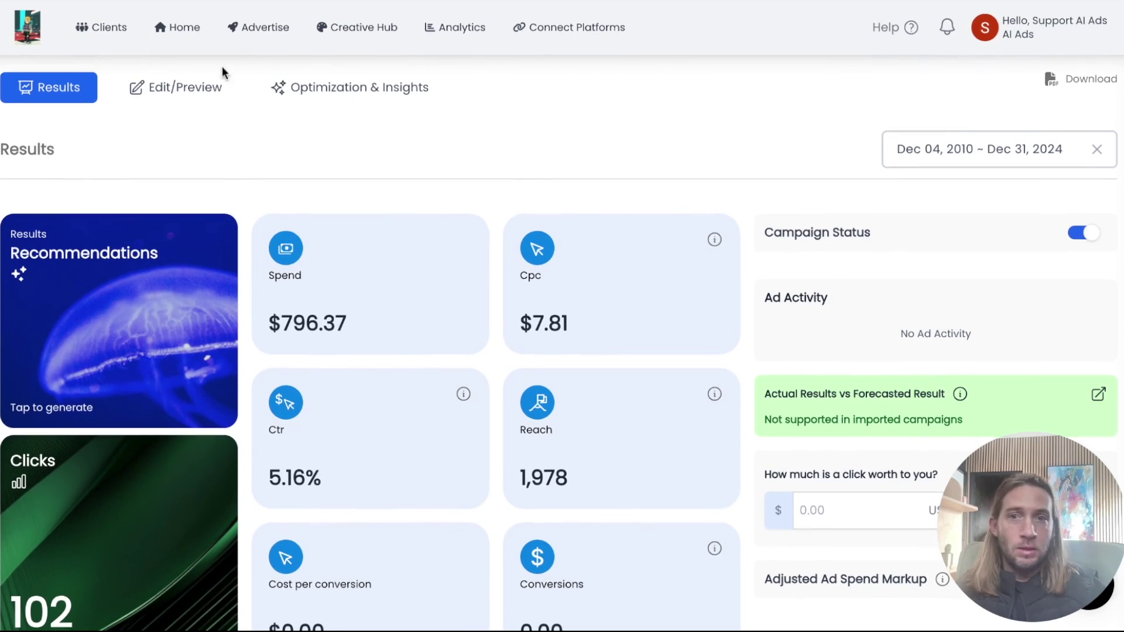
Review the campaign's Edit/Preview settings: daily budget, target countries, then the ad group headlines
left_click(182, 99)
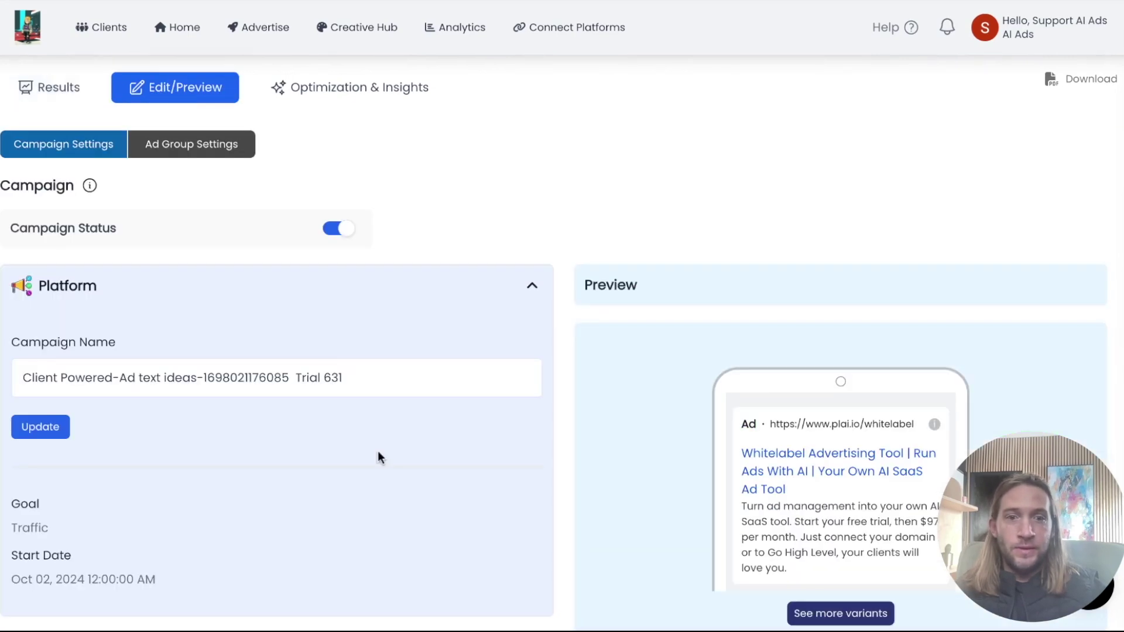
scroll(378, 456, "down", 2)
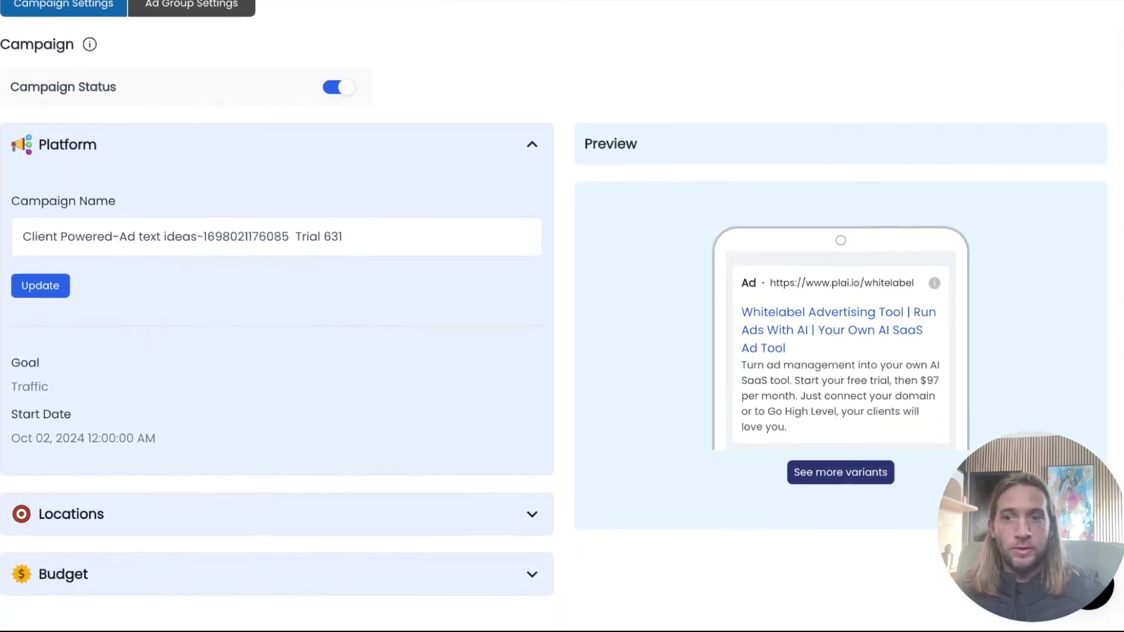
left_click(354, 575)
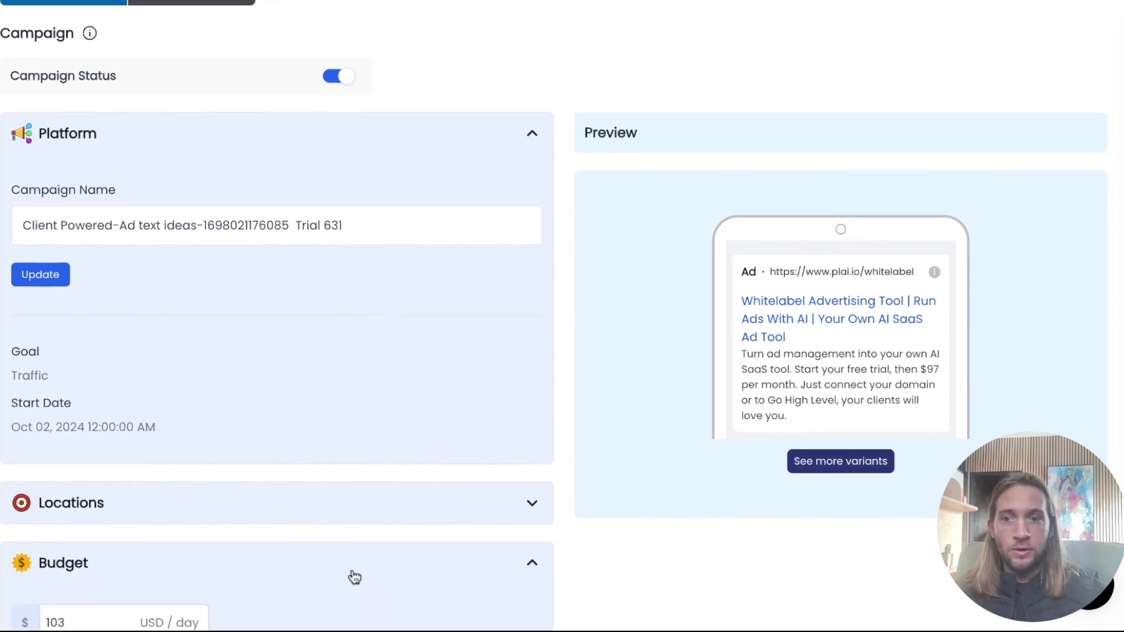
scroll(351, 562, "down", 2)
left_click(378, 397)
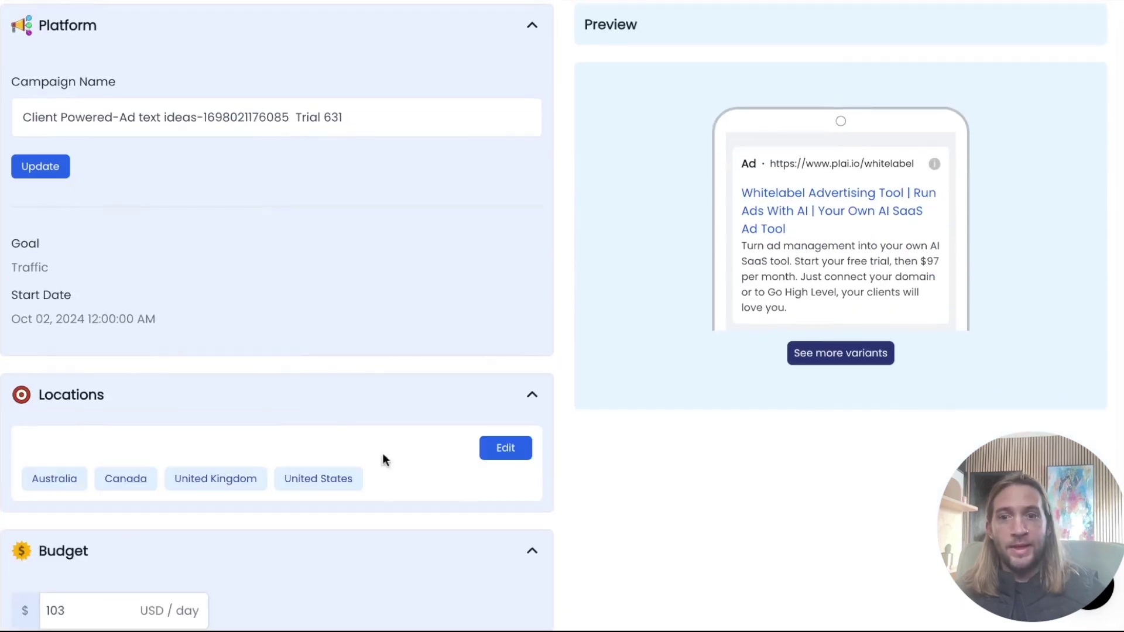
scroll(366, 447, "up", 2)
scroll(366, 447, "up", 1)
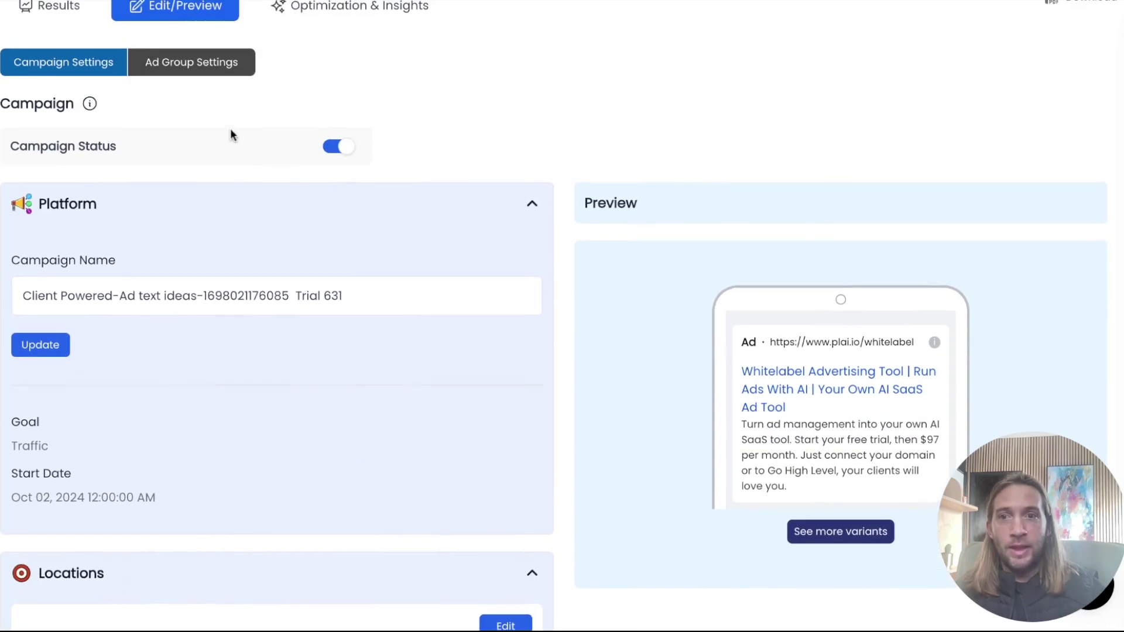
left_click(198, 60)
scroll(320, 351, "down", 2)
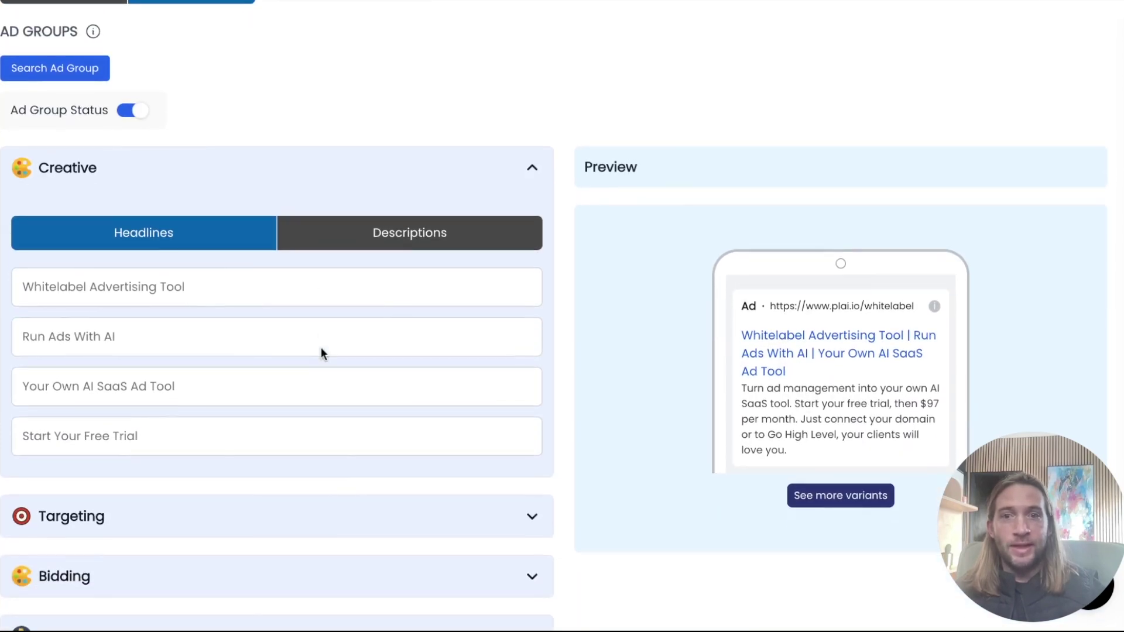
scroll(320, 351, "down", 2)
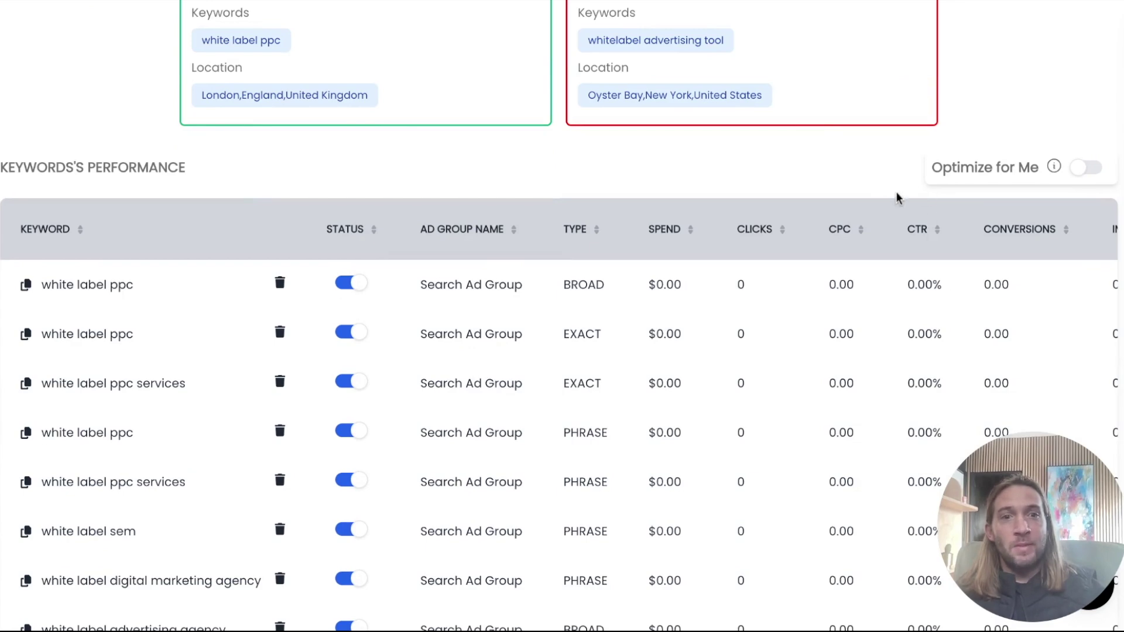
scroll(961, 250, "down", 1)
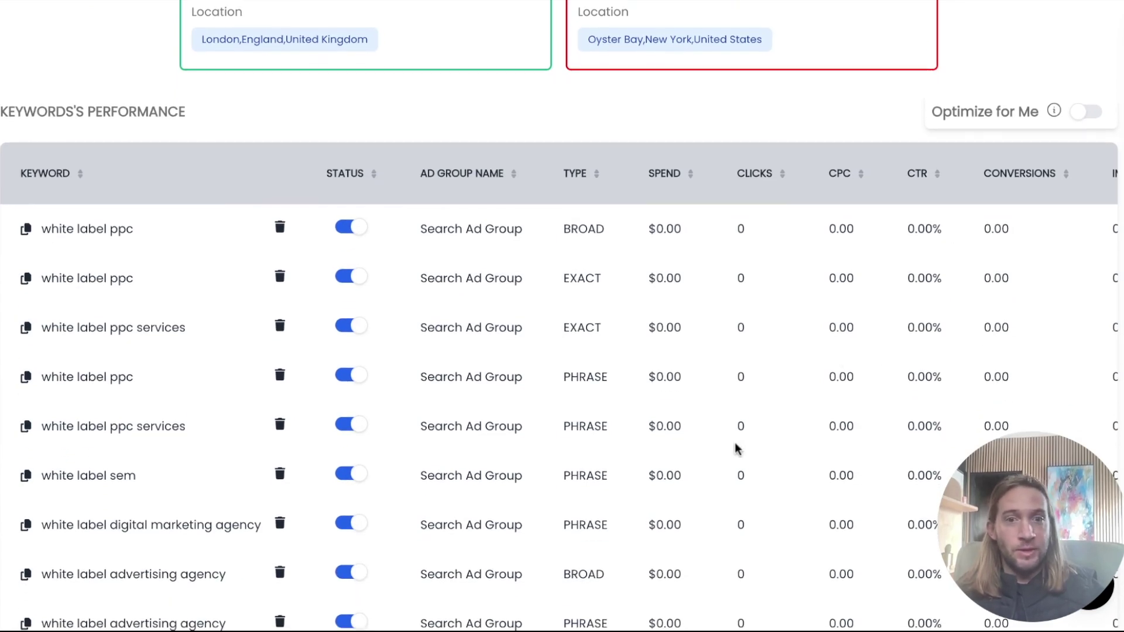
scroll(735, 448, "down", 3)
scroll(735, 449, "down", 3)
scroll(735, 449, "up", 2)
scroll(735, 447, "up", 3)
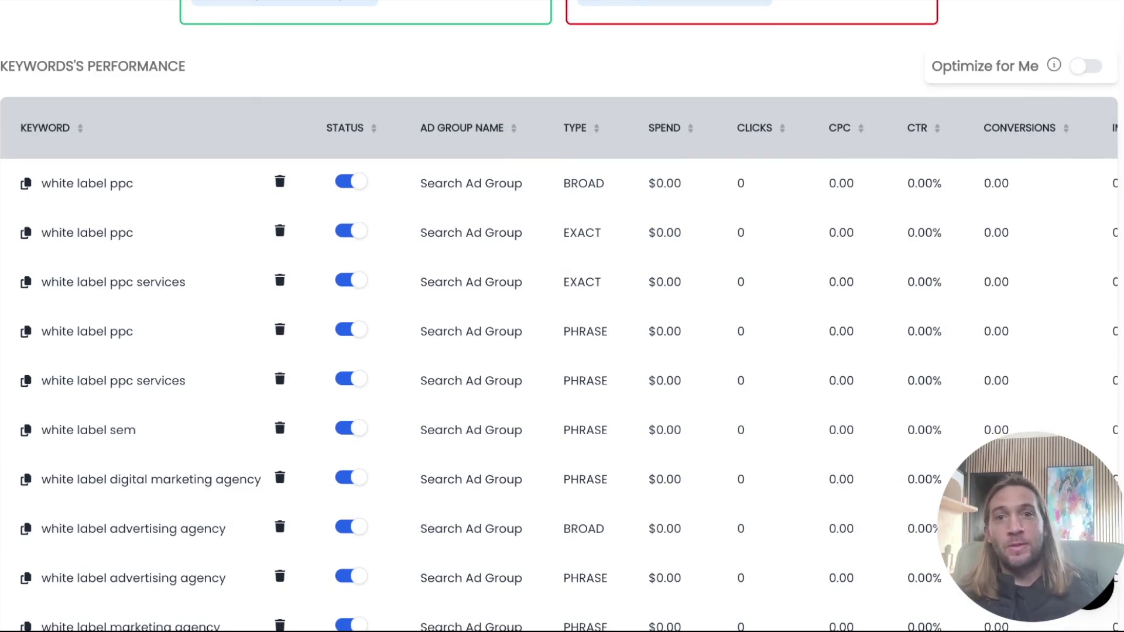
scroll(563, 352, "up", 2)
scroll(563, 351, "up", 3)
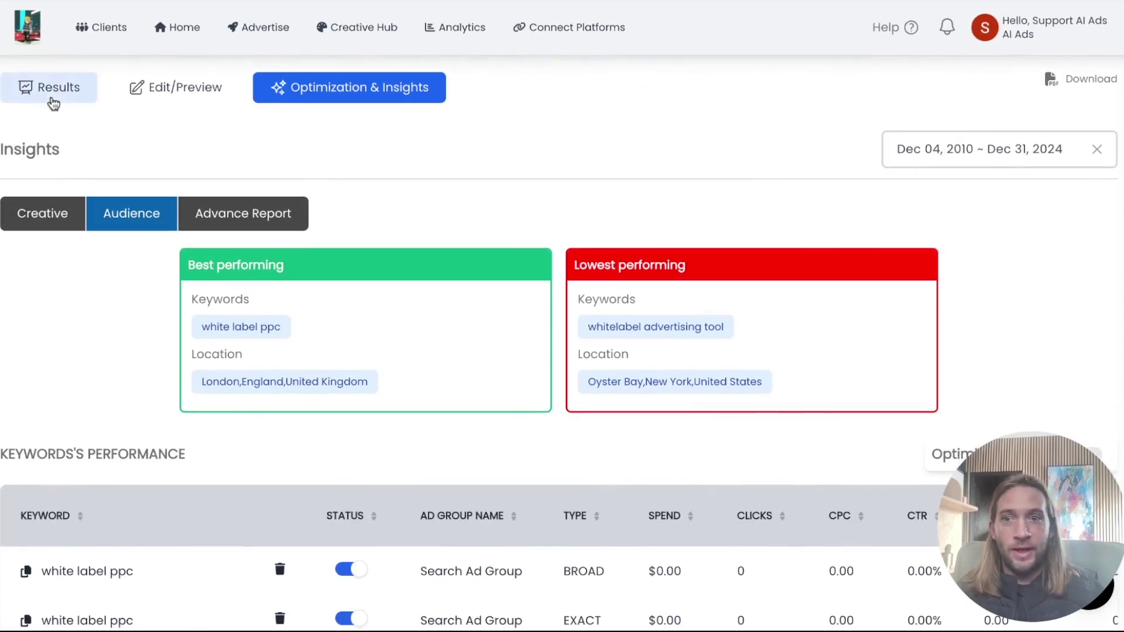
Return to the campaign's results dashboard, then go to the Advertise overview of recent ads
left_click(49, 95)
scroll(105, 220, "down", 1)
scroll(219, 407, "down", 5)
scroll(219, 406, "down", 2)
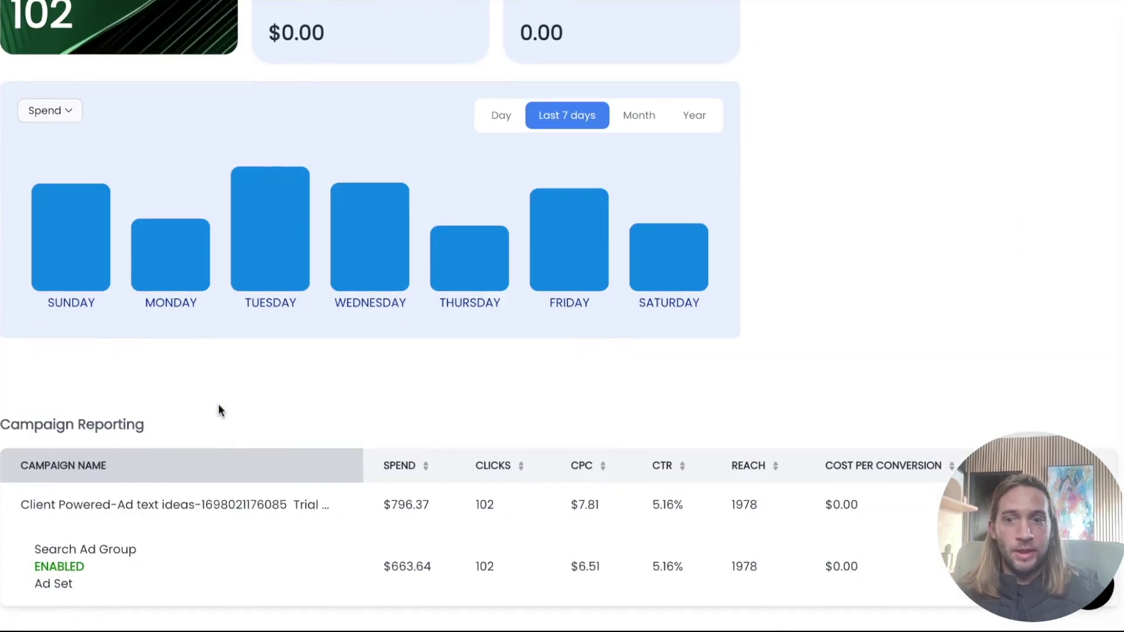
scroll(320, 413, "up", 4)
scroll(320, 414, "up", 3)
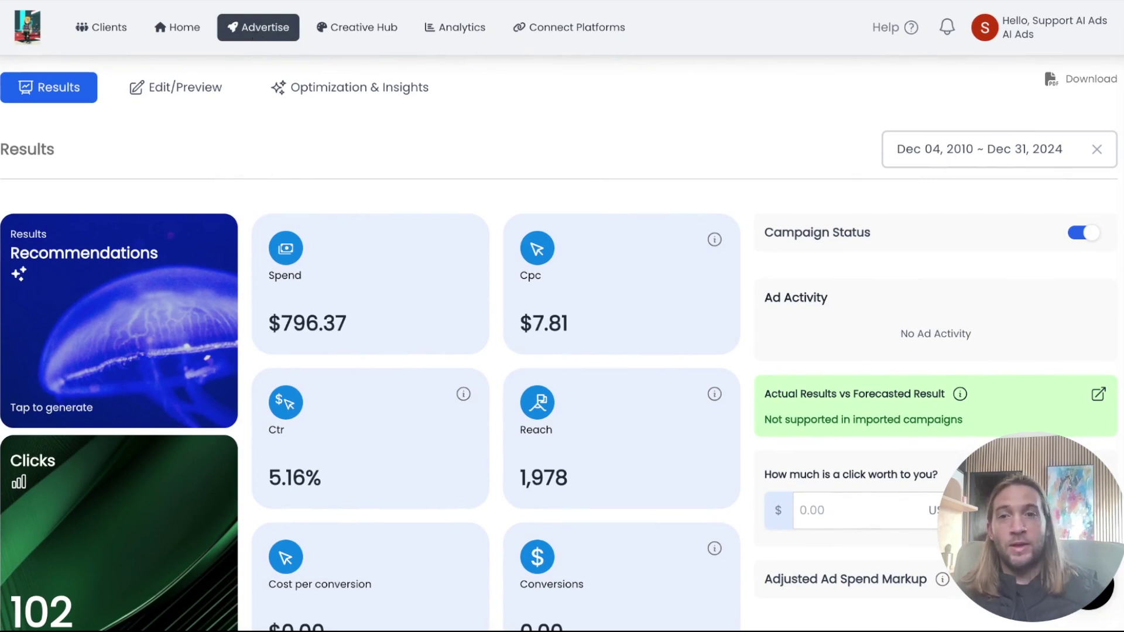
left_click(262, 39)
scroll(357, 345, "down", 3)
scroll(357, 345, "down", 3)
scroll(358, 344, "down", 4)
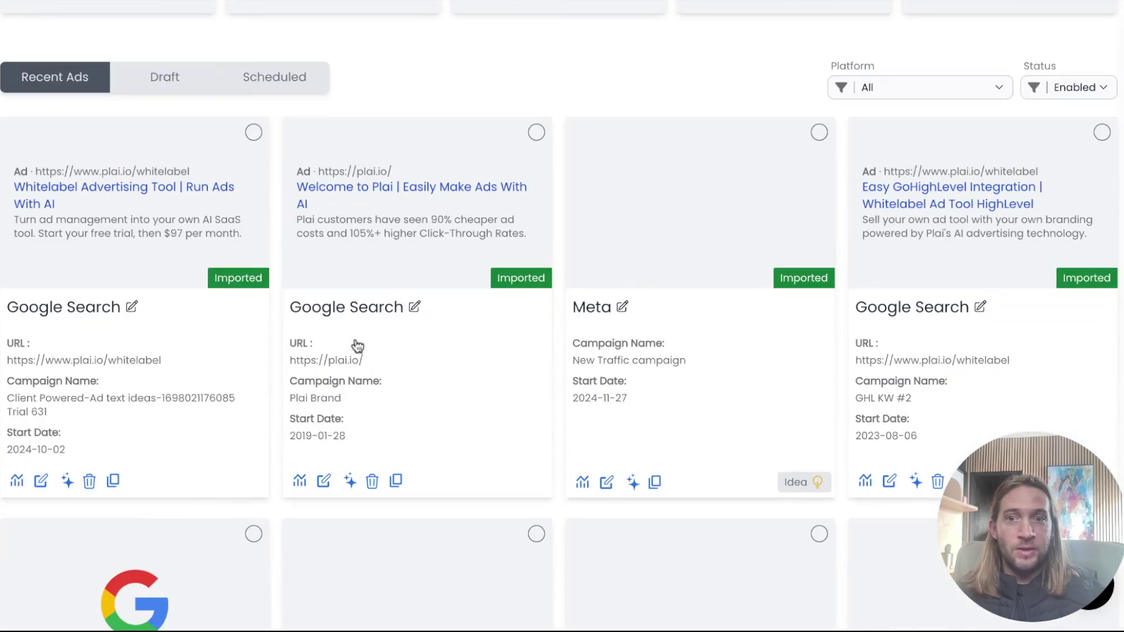
scroll(351, 344, "down", 1)
Move the first imported Google Search ad into a folder and enter the AI powered optimization folder
left_click(251, 124)
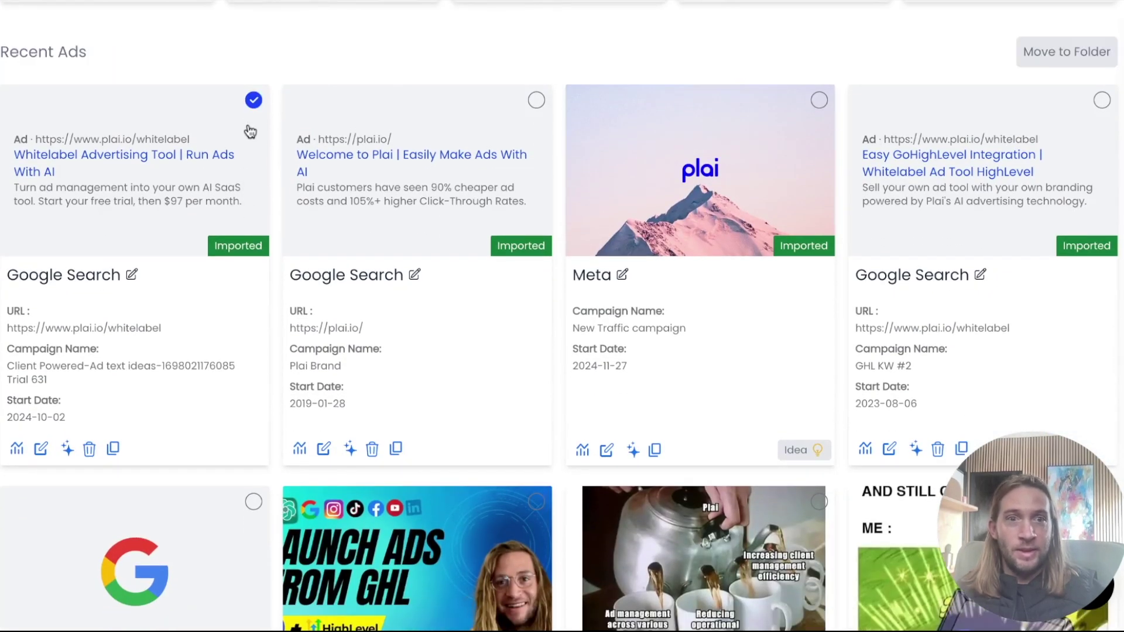
left_click(1060, 56)
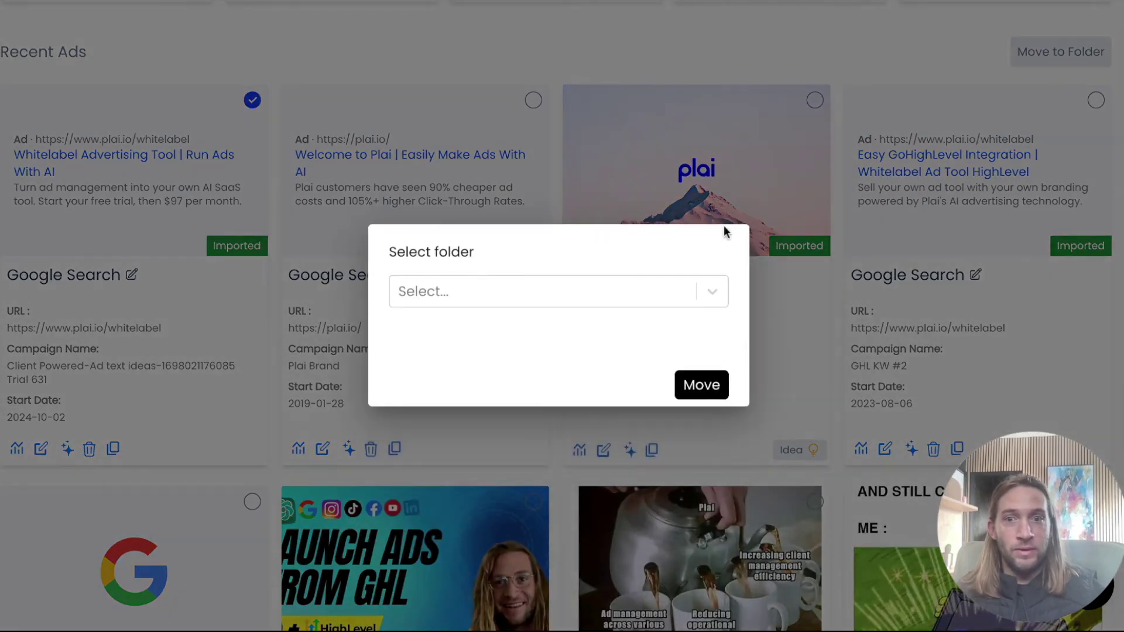
left_click(712, 292)
left_click(644, 55)
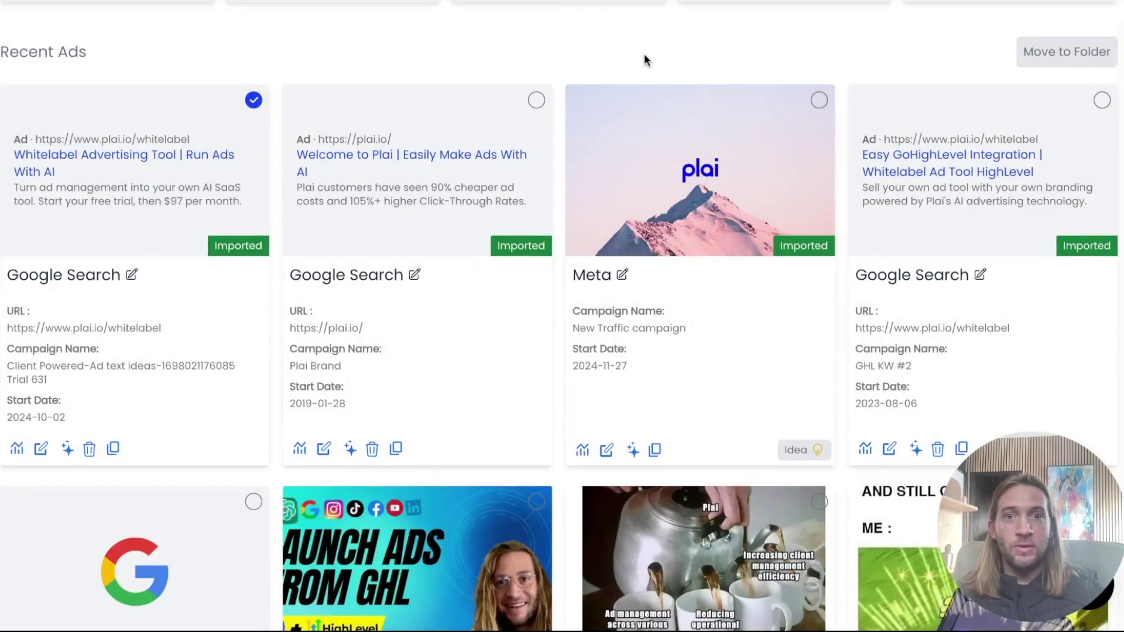
scroll(643, 55, "up", 5)
left_click(388, 348)
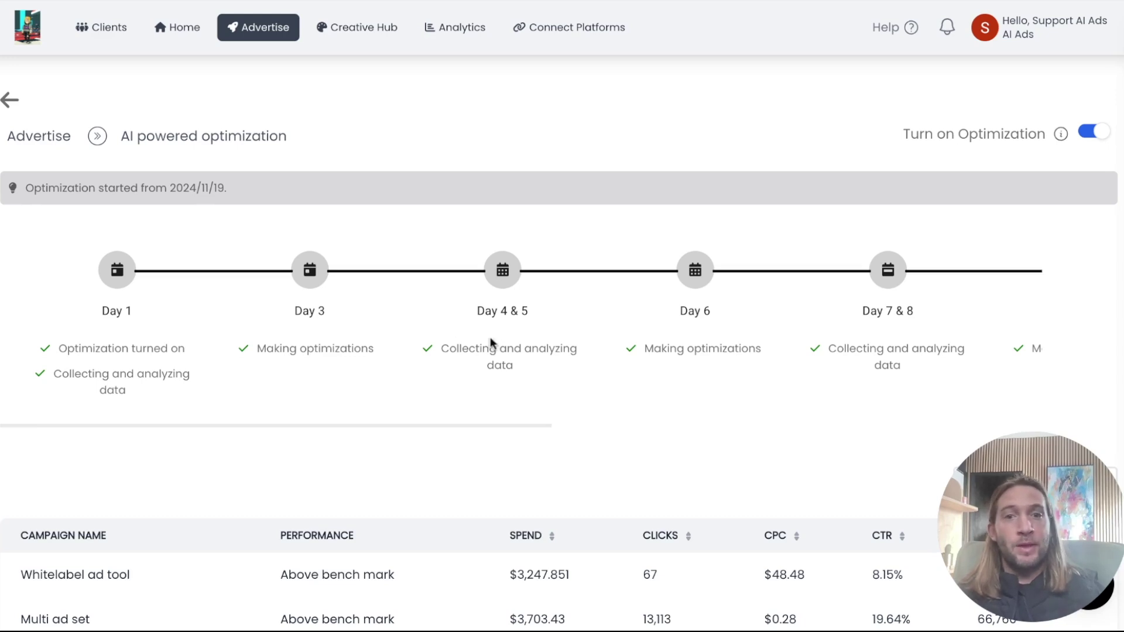
scroll(389, 368, "down", 1)
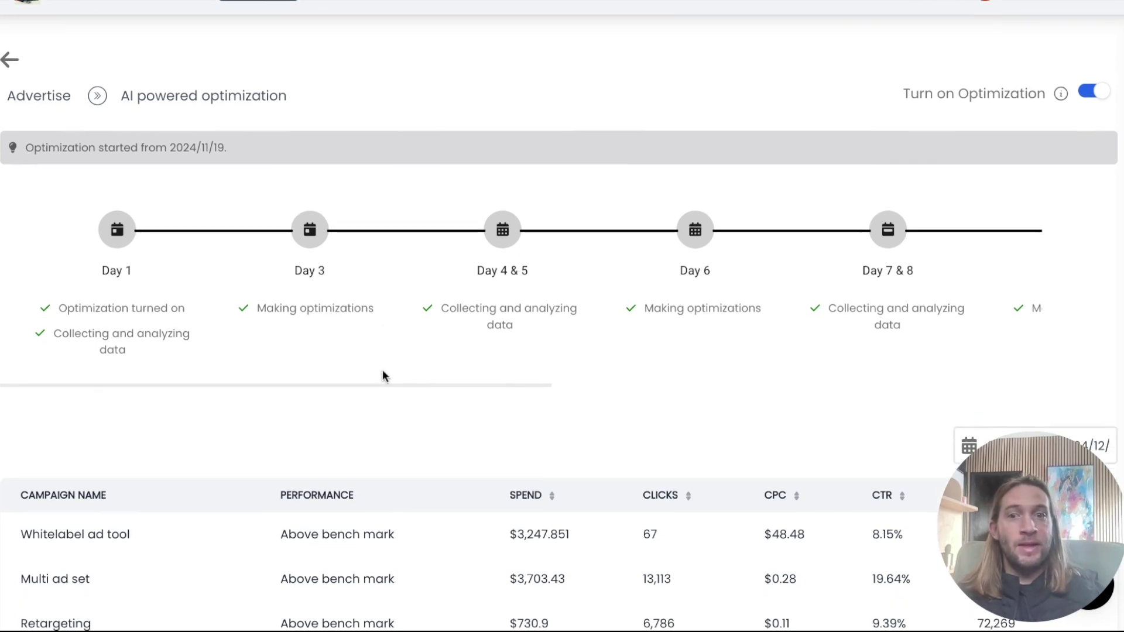
scroll(366, 373, "down", 2)
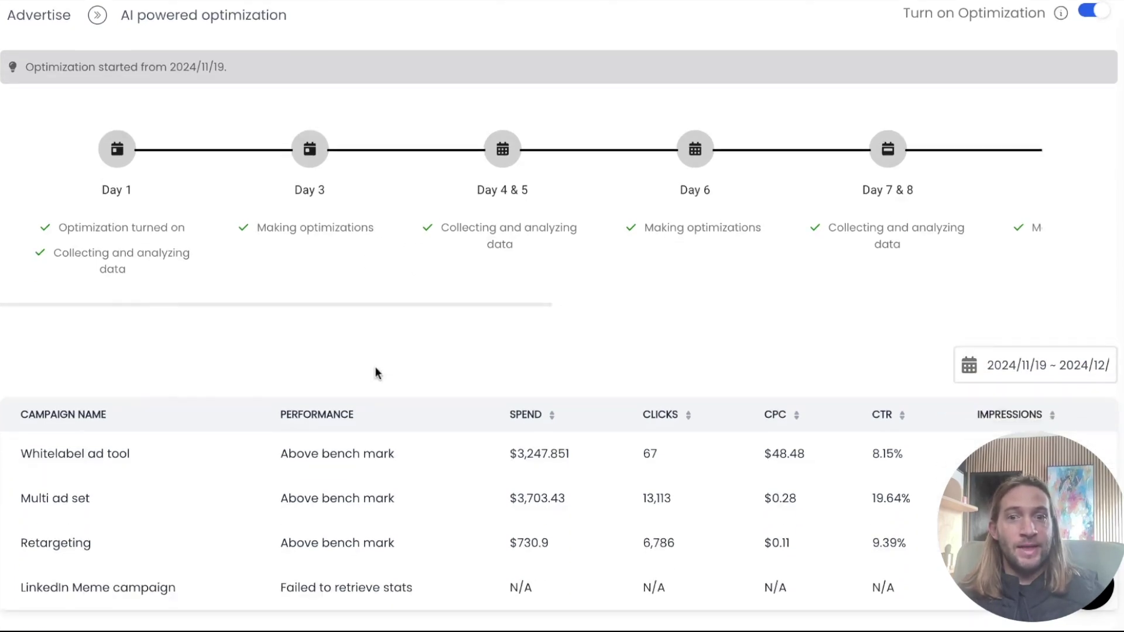
scroll(375, 374, "down", 3)
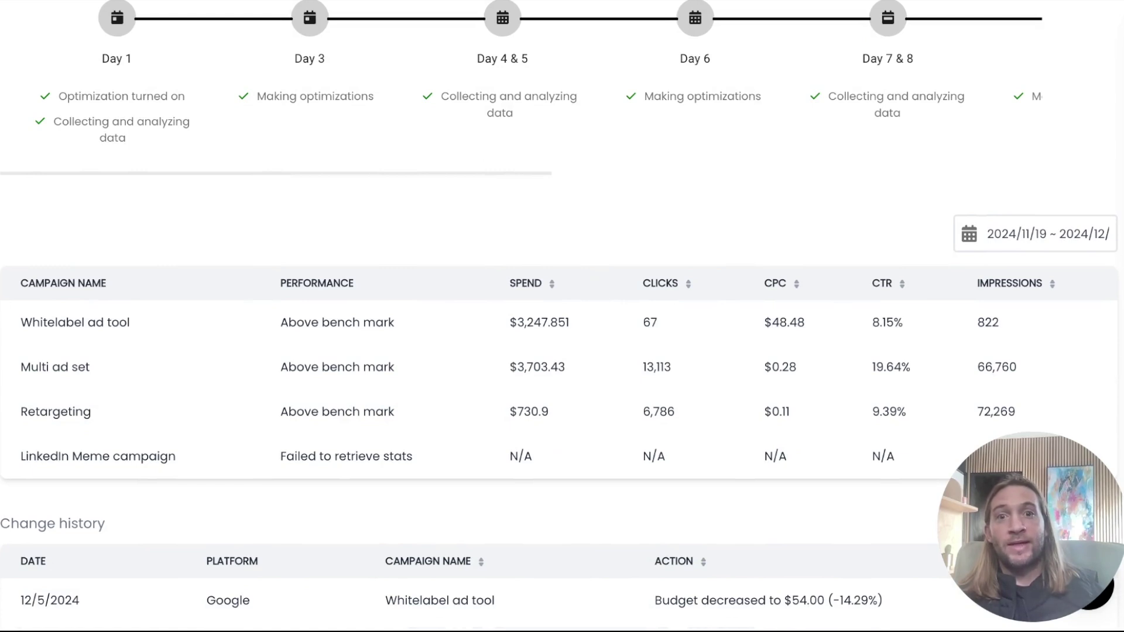
scroll(561, 316, "down", 2)
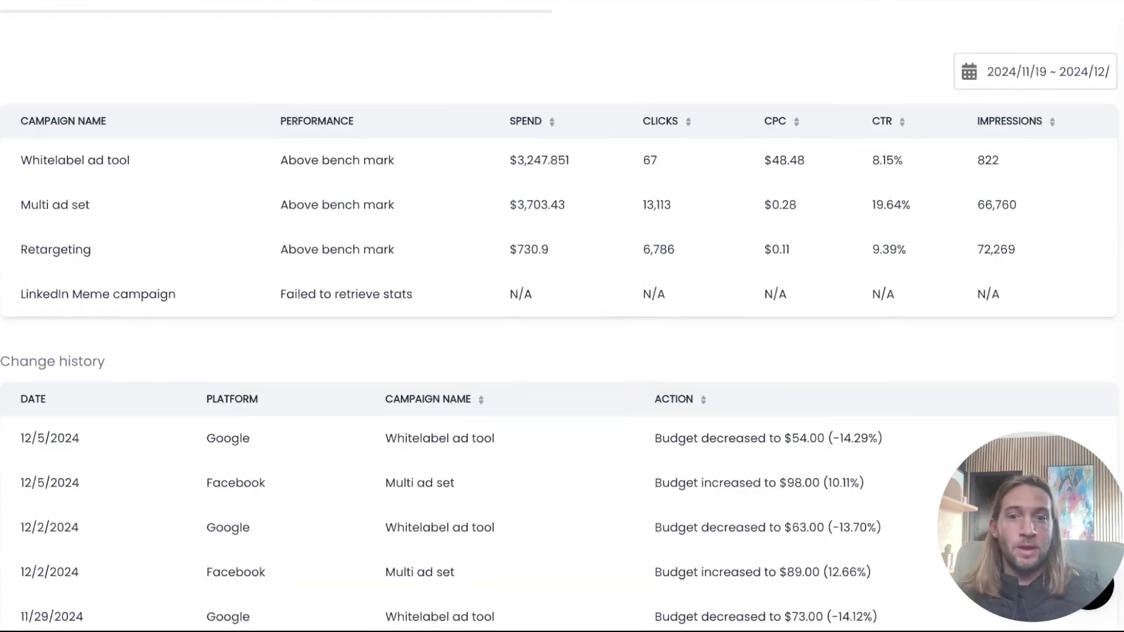
scroll(561, 317, "down", 1)
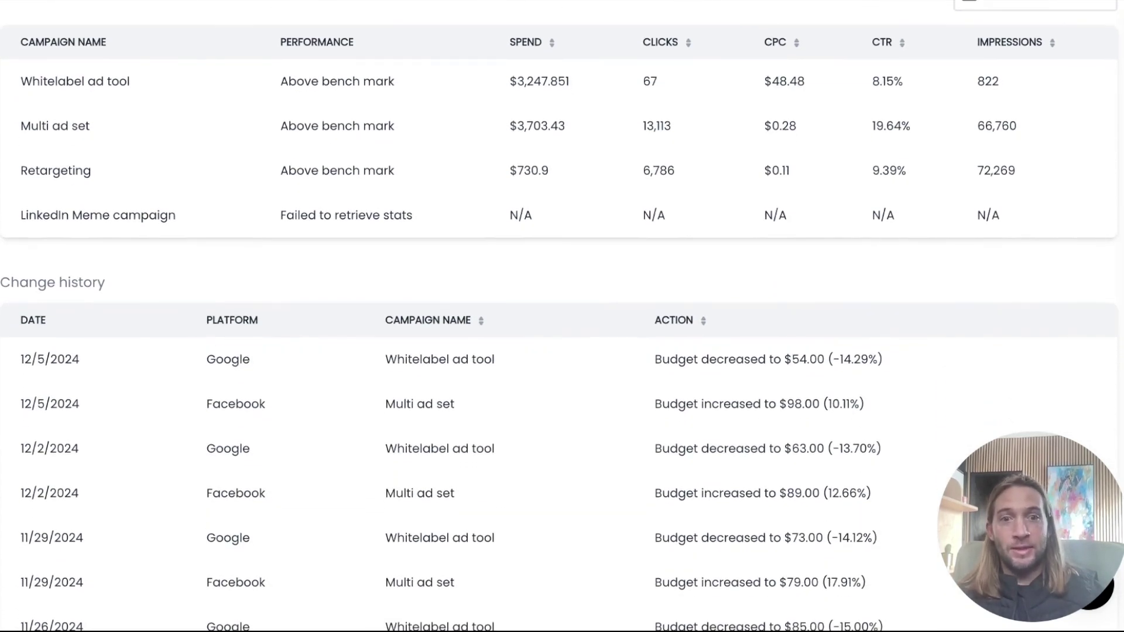
scroll(562, 316, "down", 2)
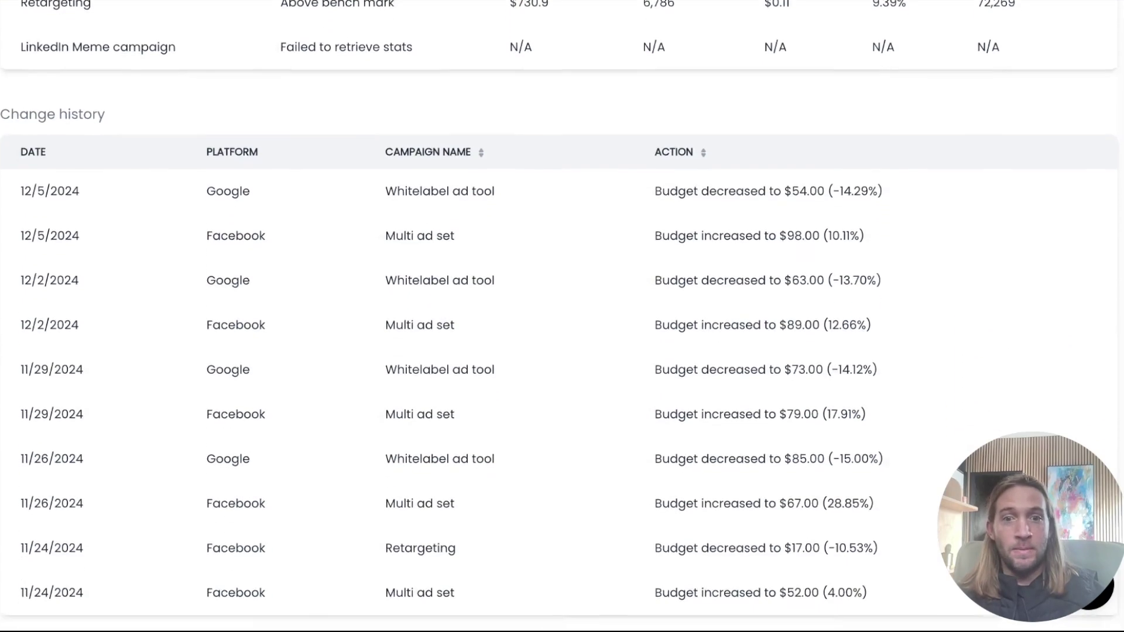
scroll(562, 316, "down", 2)
scroll(562, 316, "down", 2)
scroll(562, 317, "up", 5)
scroll(423, 83, "up", 4)
Go to the Analytics dashboard showing month-to-date media spend per platform
left_click(454, 26)
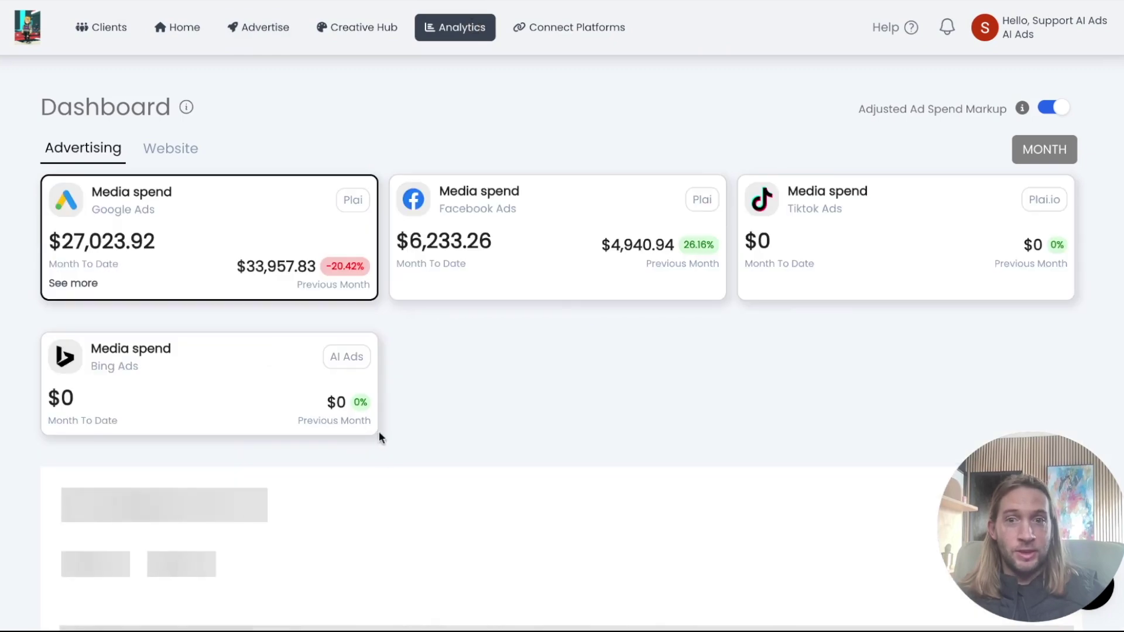
scroll(501, 213, "down", 2)
scroll(501, 215, "down", 2)
scroll(501, 214, "down", 1)
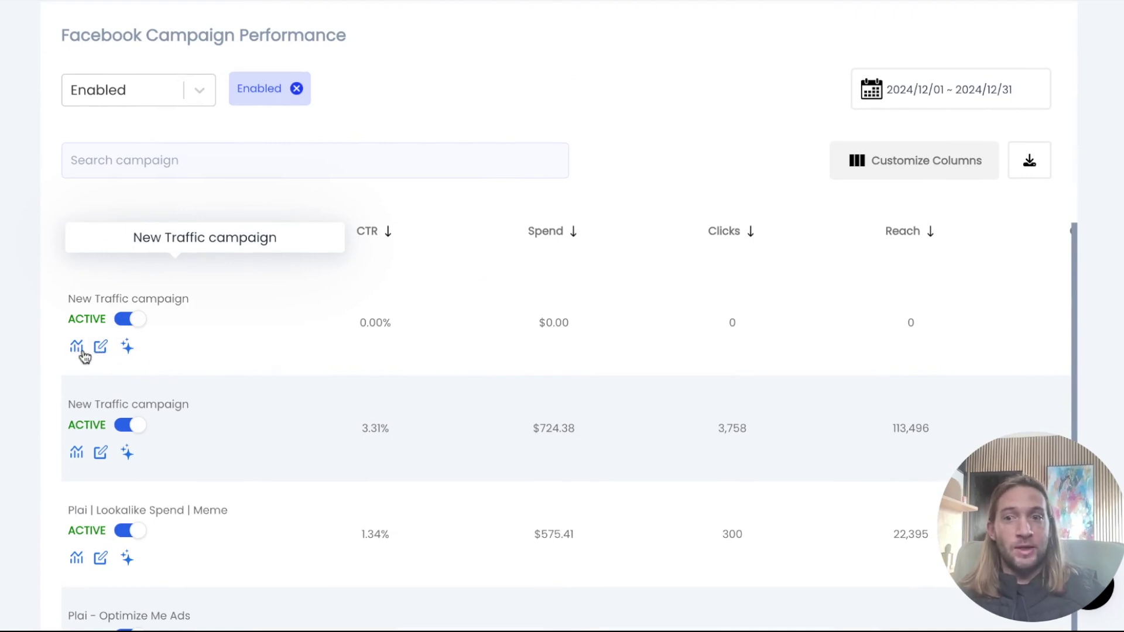
Start importing the New Traffic Facebook campaign, then dismiss the import prompt without importing
left_click(81, 355)
left_click(765, 242)
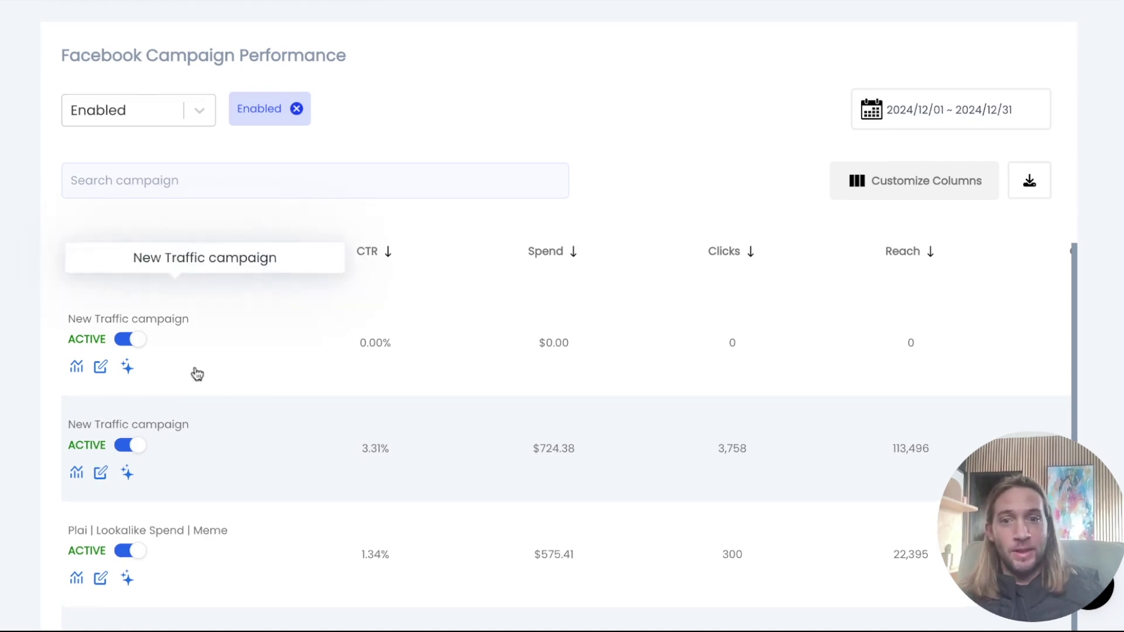
scroll(197, 373, "up", 3)
scroll(198, 375, "down", 2)
scroll(180, 321, "down", 1)
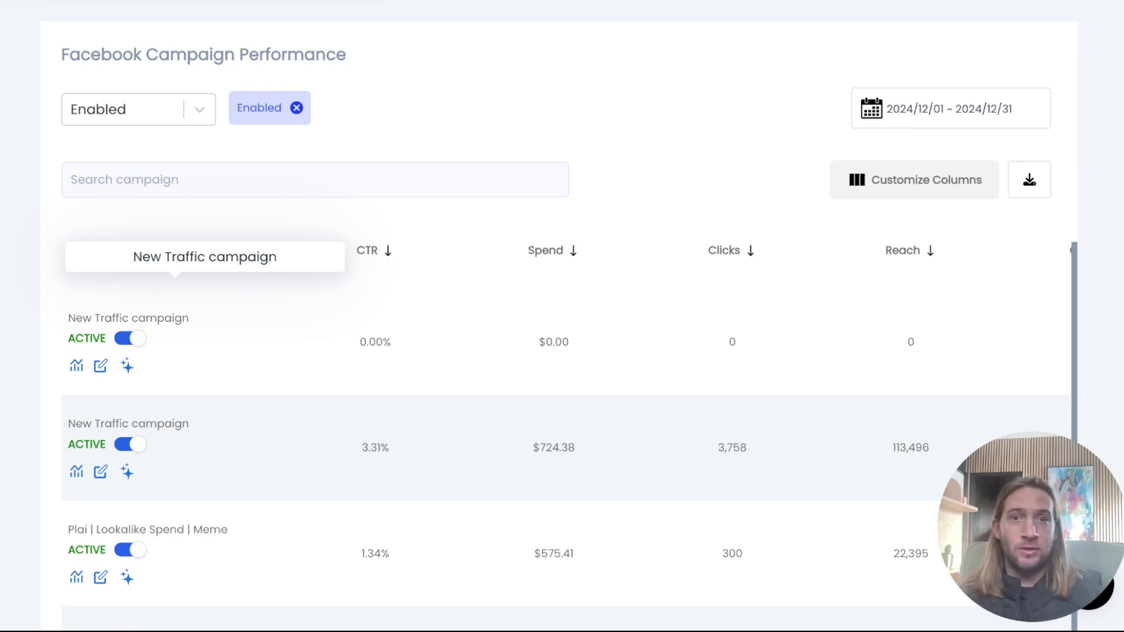
scroll(117, 362, "down", 1)
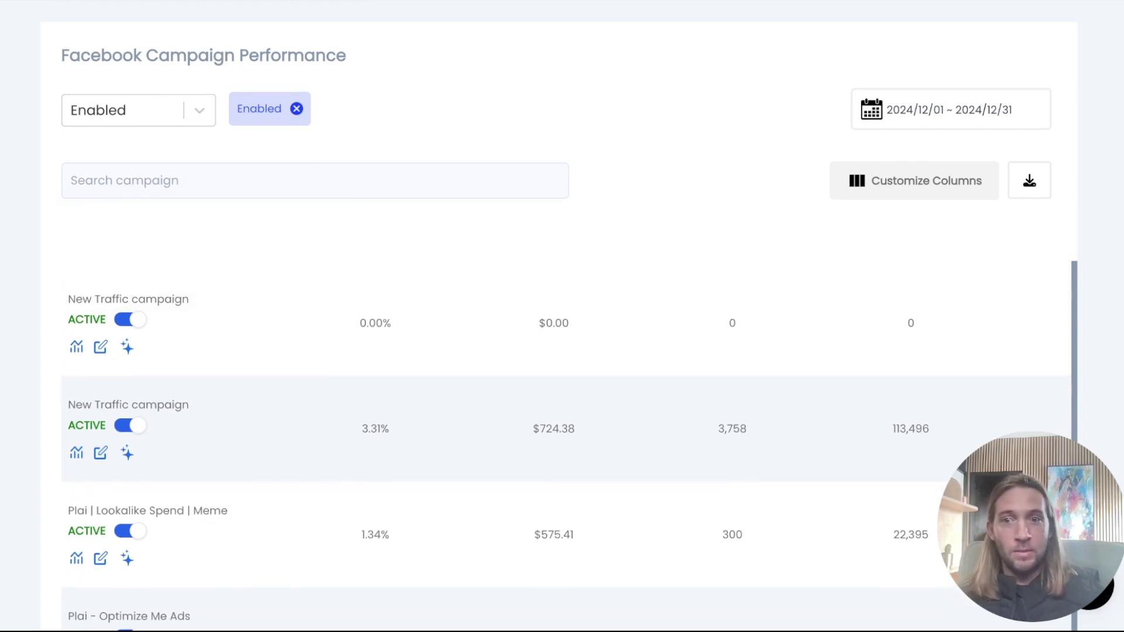
scroll(141, 369, "up", 1)
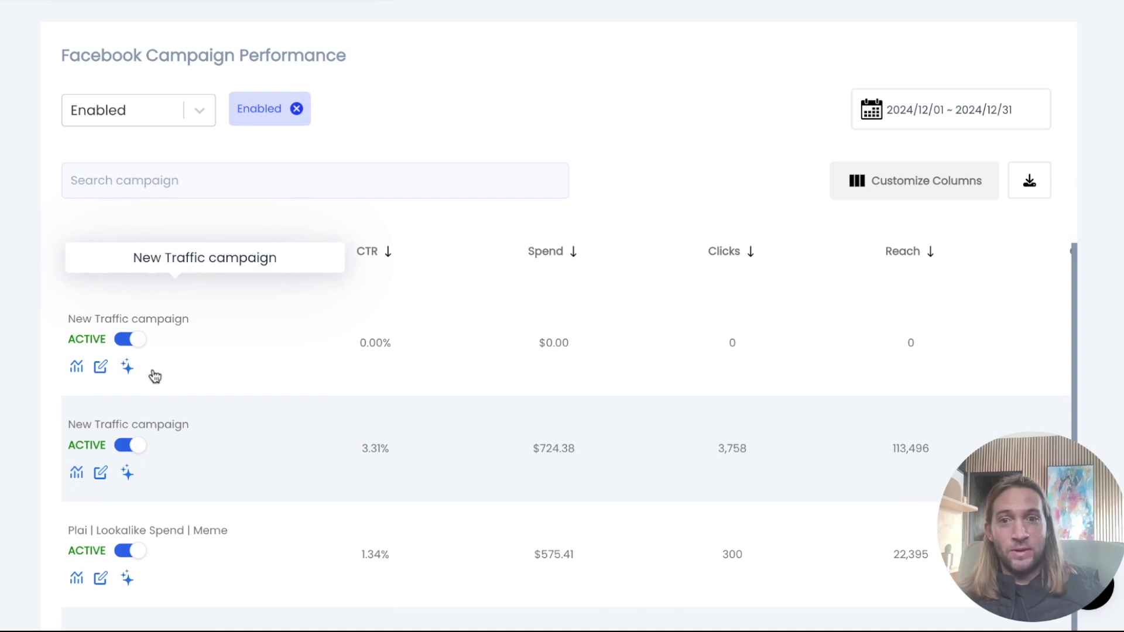
scroll(154, 376, "up", 1)
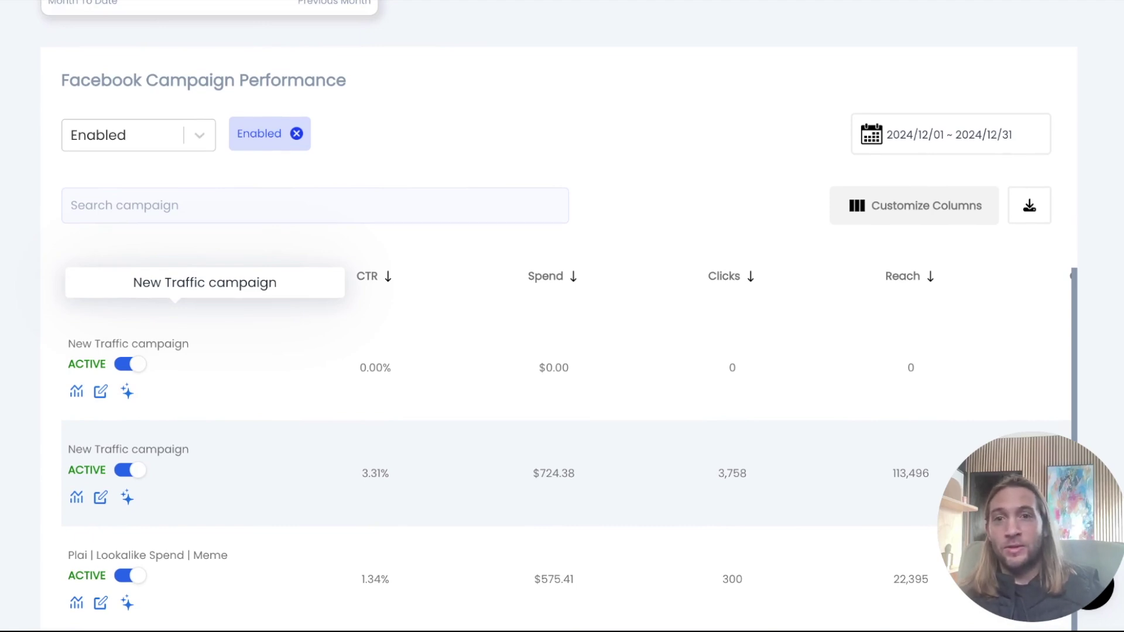
scroll(561, 316, "up", 1)
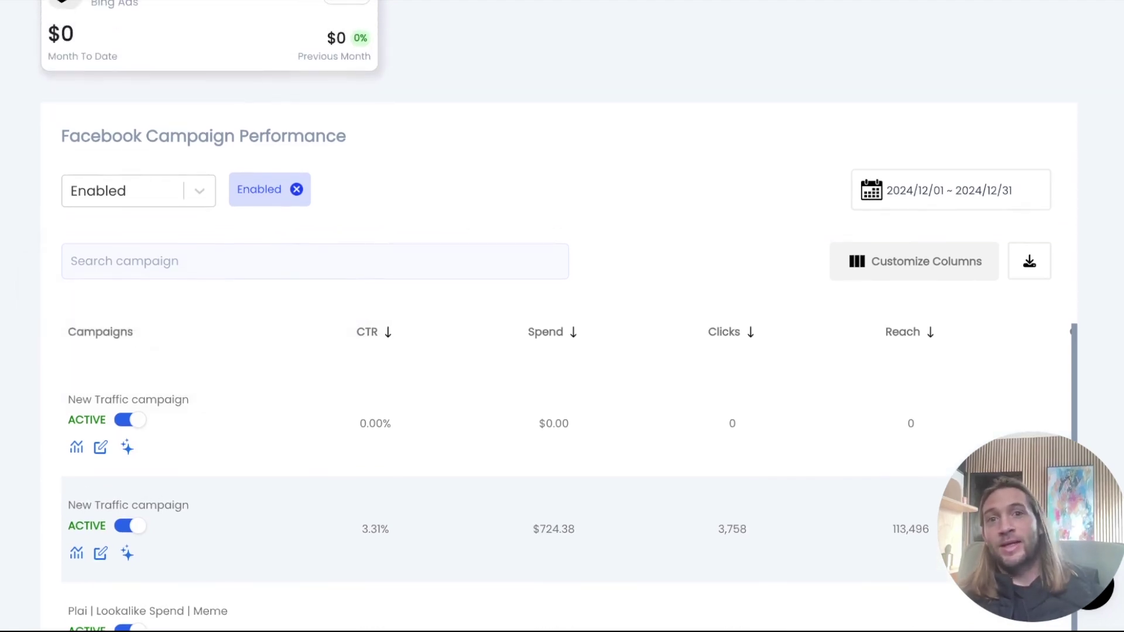